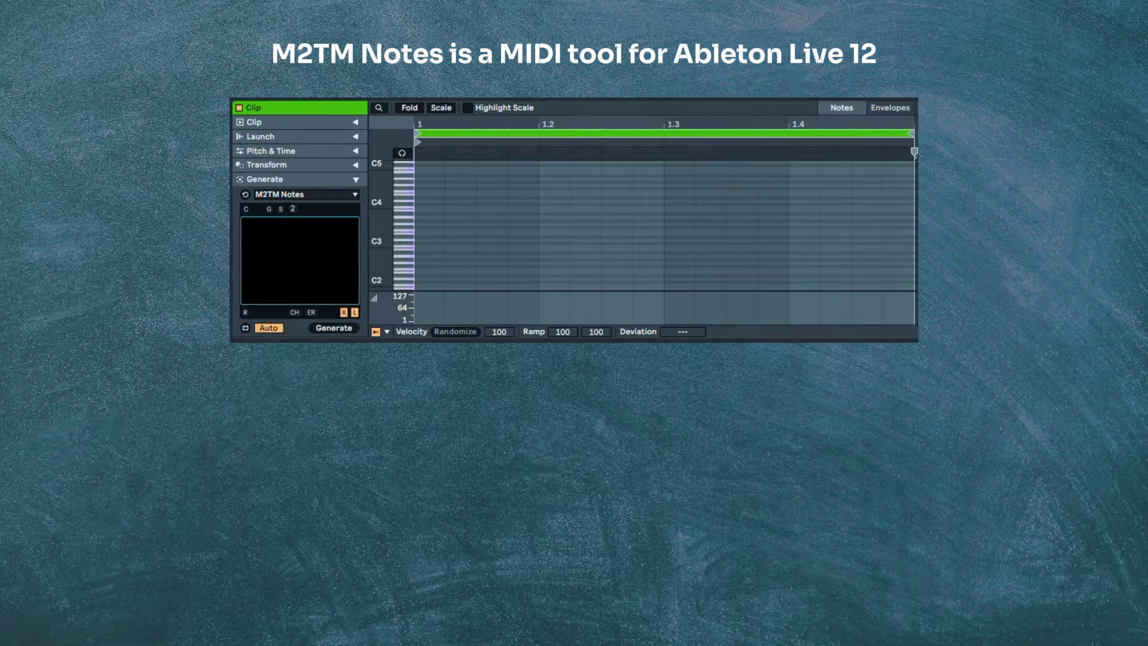
Step: Enter 'B2 Bb3 F# Eb4' in the M2TM Notes box and play the generated clip
{"action": "left_click", "coordinate": [305, 231]}
{"action": "type", "text": "C"}
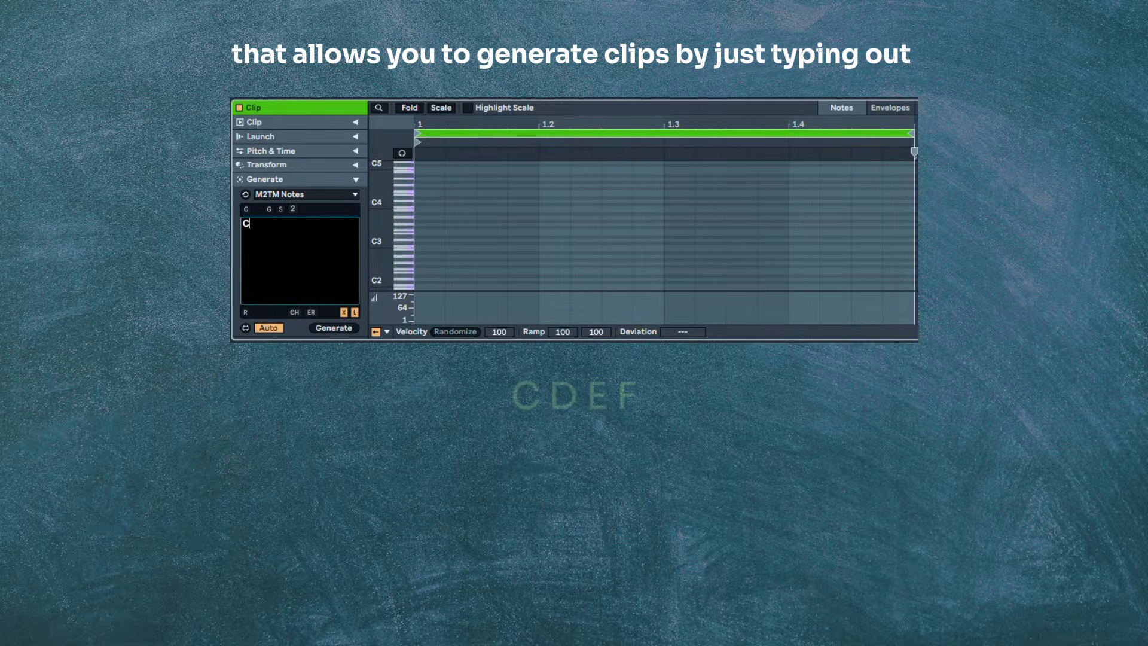
{"action": "type", "text": " D E F"}
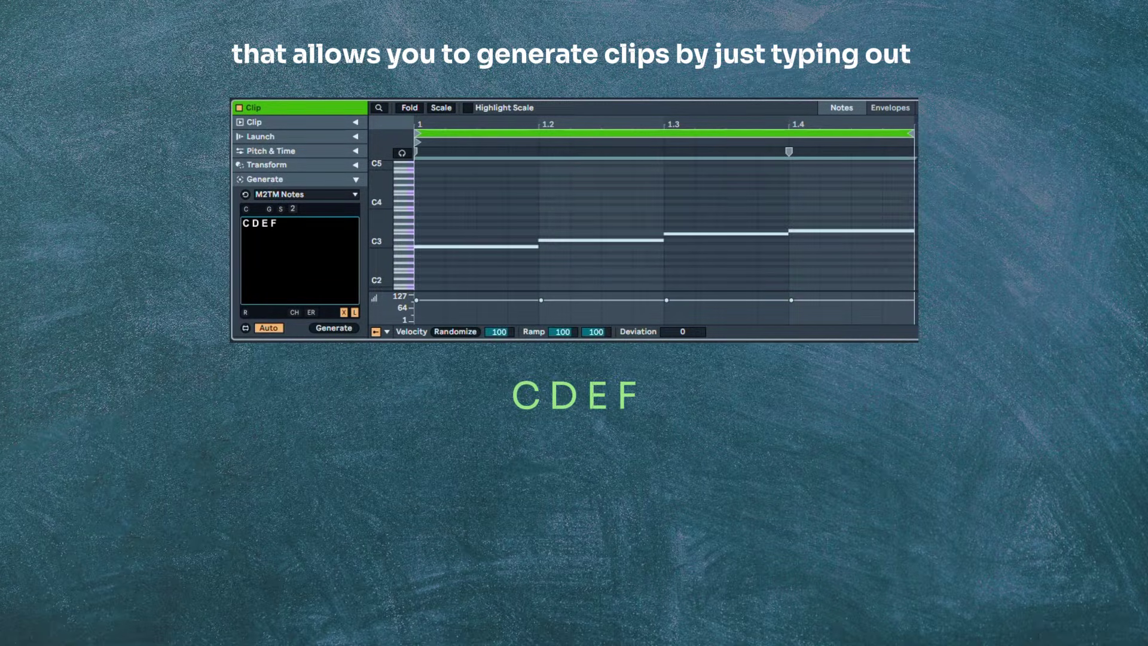
{"action": "key", "text": "space"}
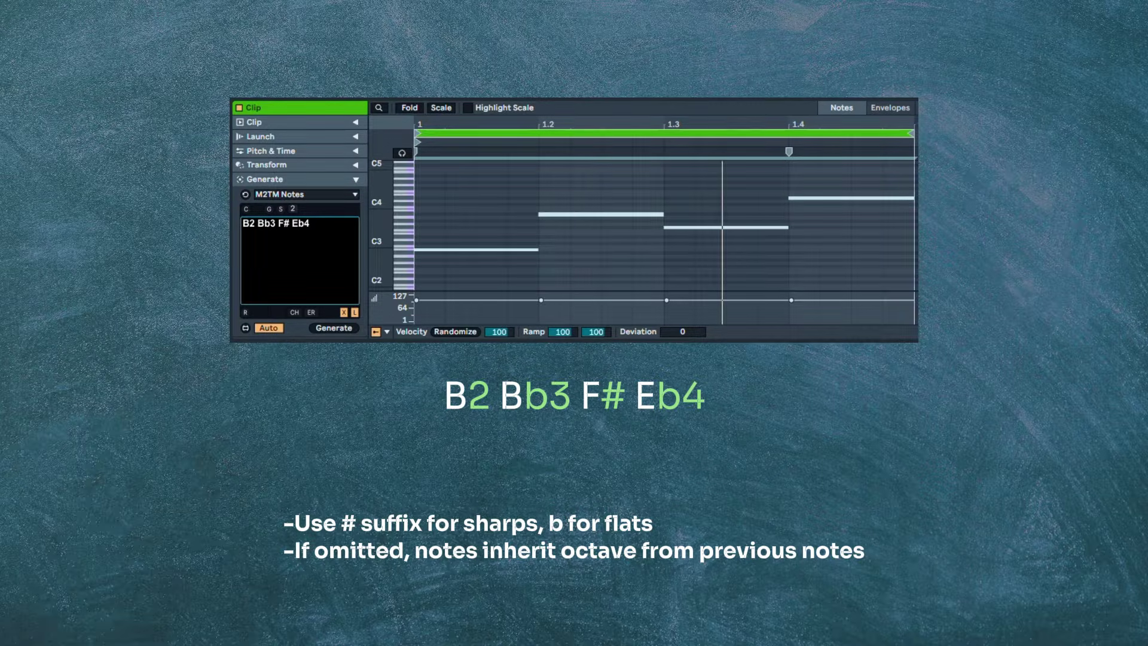
Step: Add :1/8 and :1/4 durations and an R:1/16 rest to the notes, regenerate, and play
{"action": "left_click", "coordinate": [321, 244]}
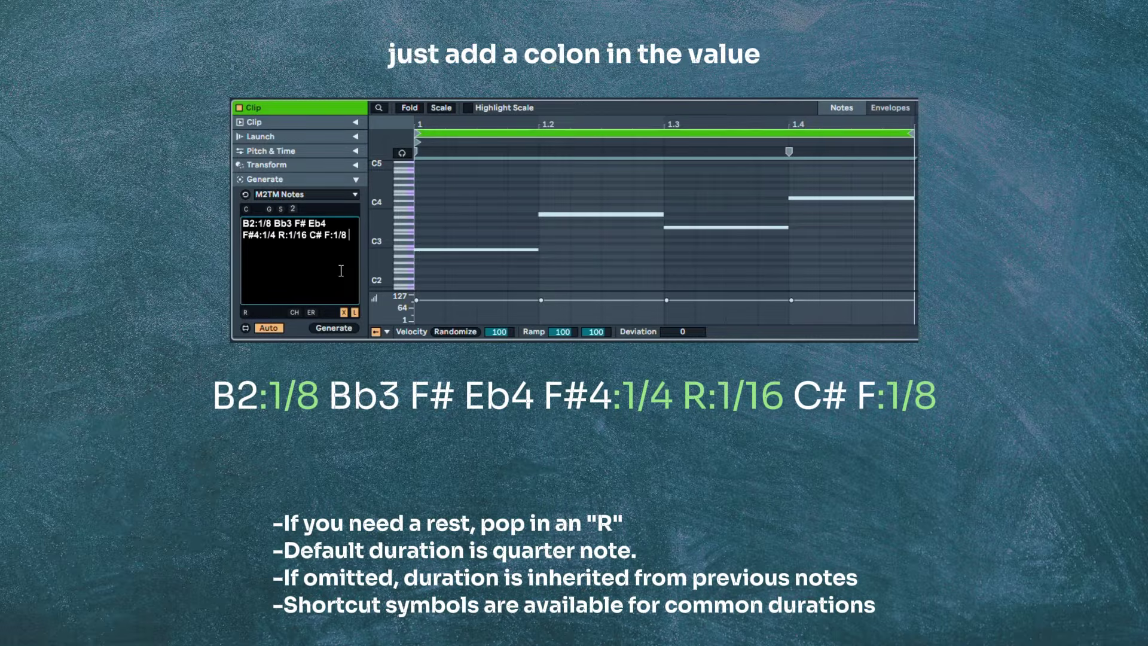
{"action": "key", "text": "Return"}
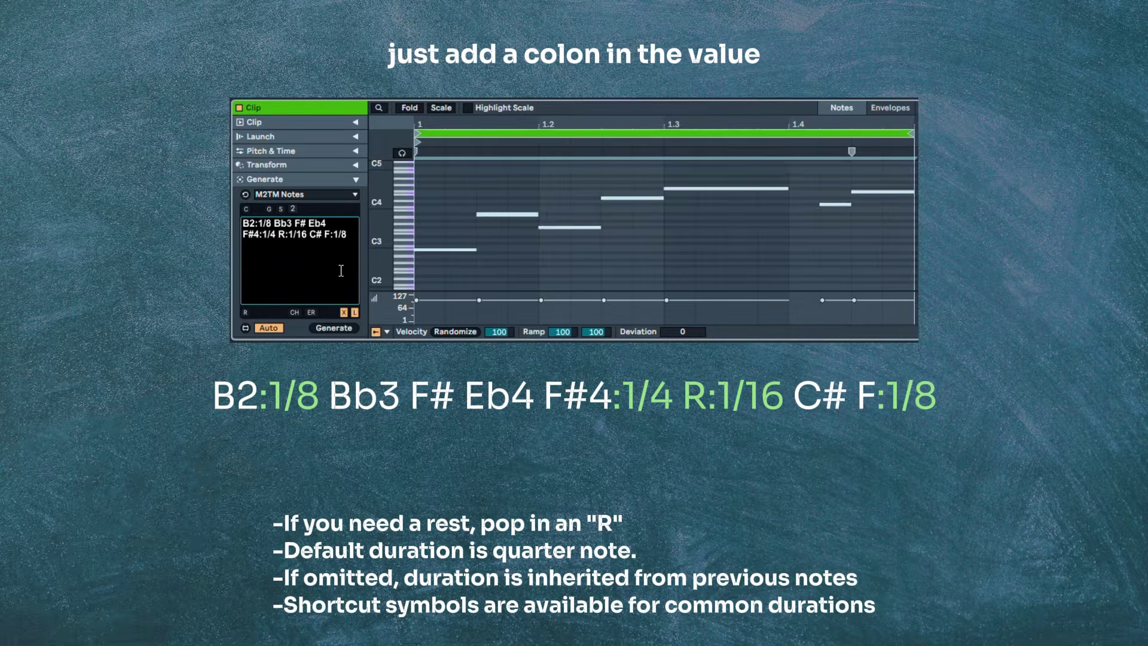
{"action": "key", "text": "space"}
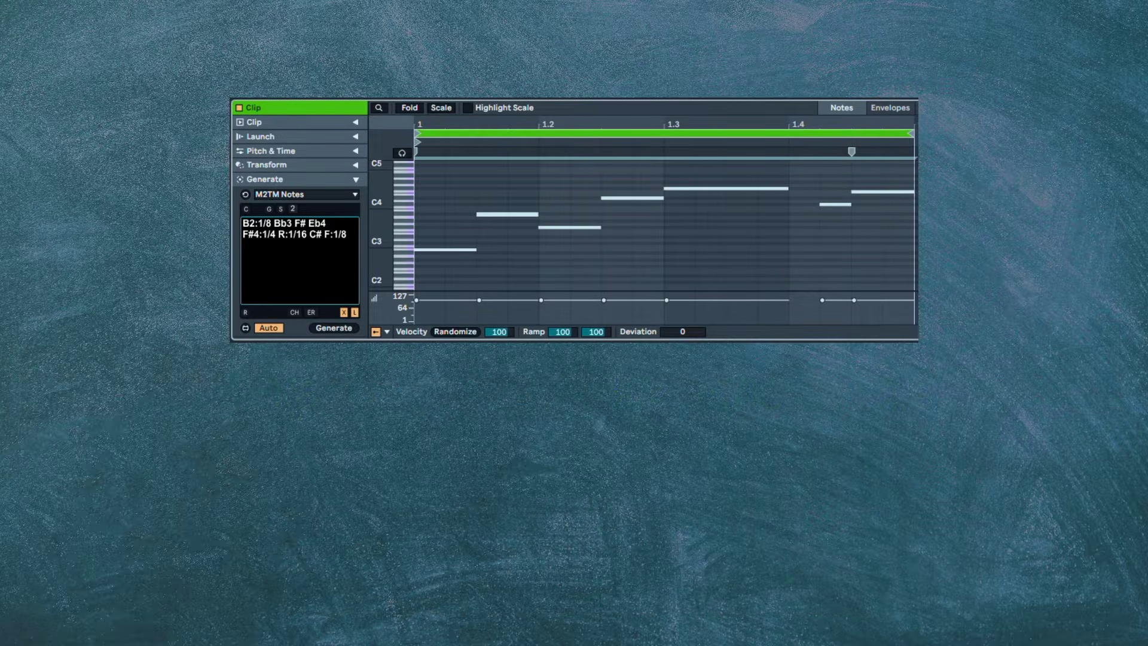
Step: Replace the note text with velocity-tagged notes like B2:1/8:50 and F#::100, then play
{"action": "left_click_drag", "start_coordinate": [351, 235], "coordinate": [237, 213]}
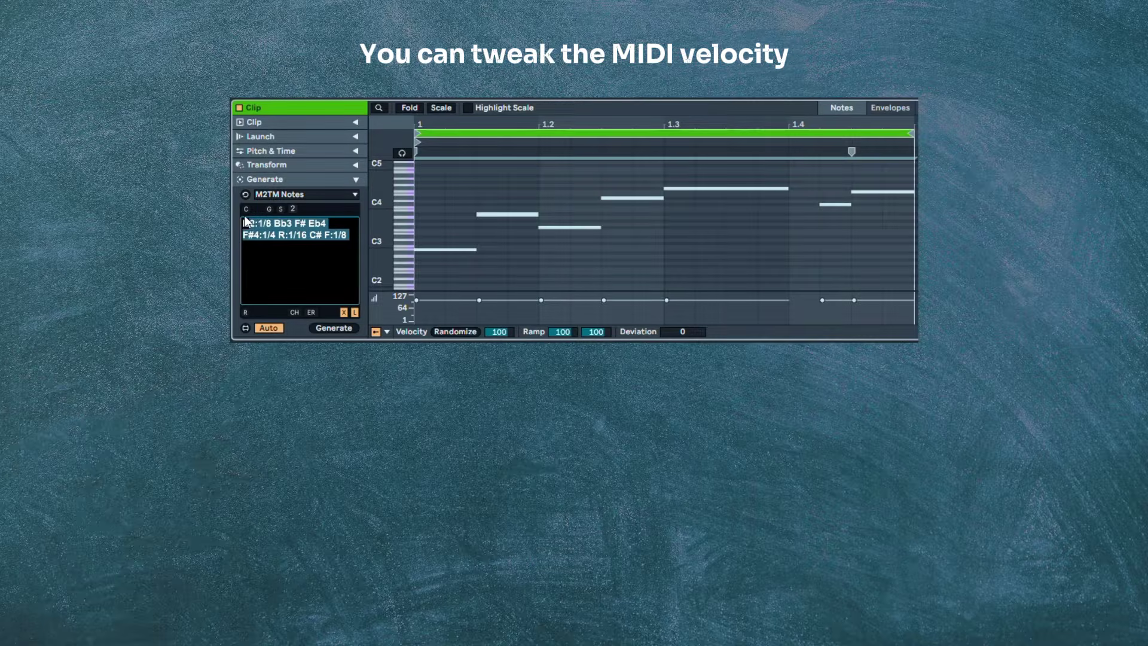
{"action": "type", "text": "B2:1/8:50 Bb3 F#::100 Eb4 F#:1/4:80 C#:1/8 F"}
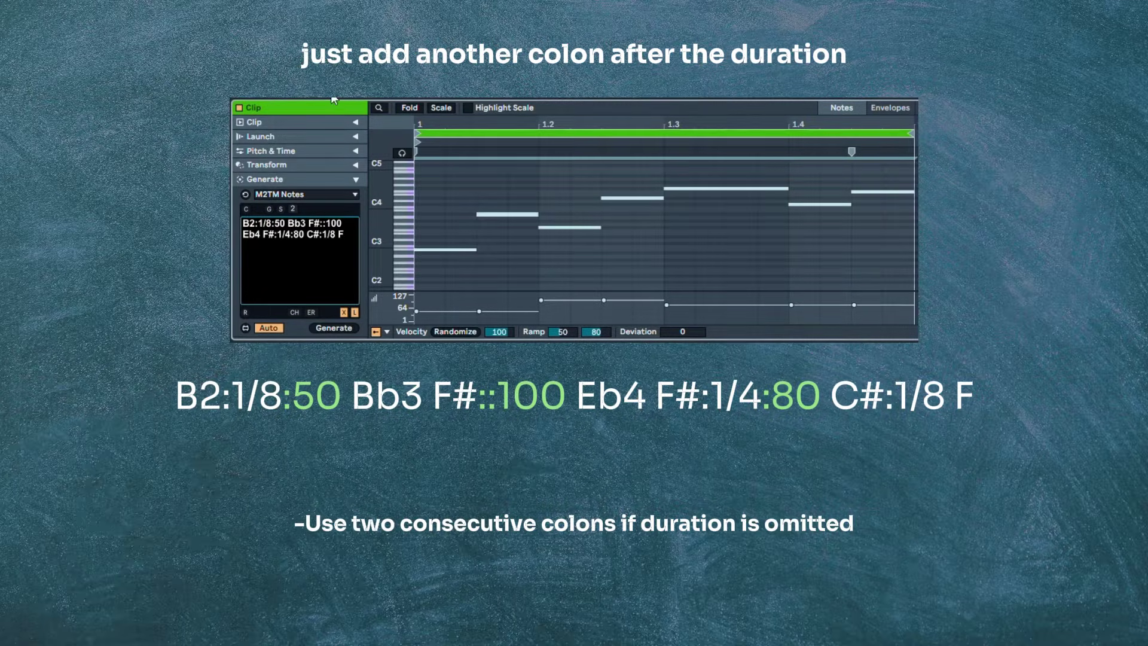
{"action": "key", "text": "space"}
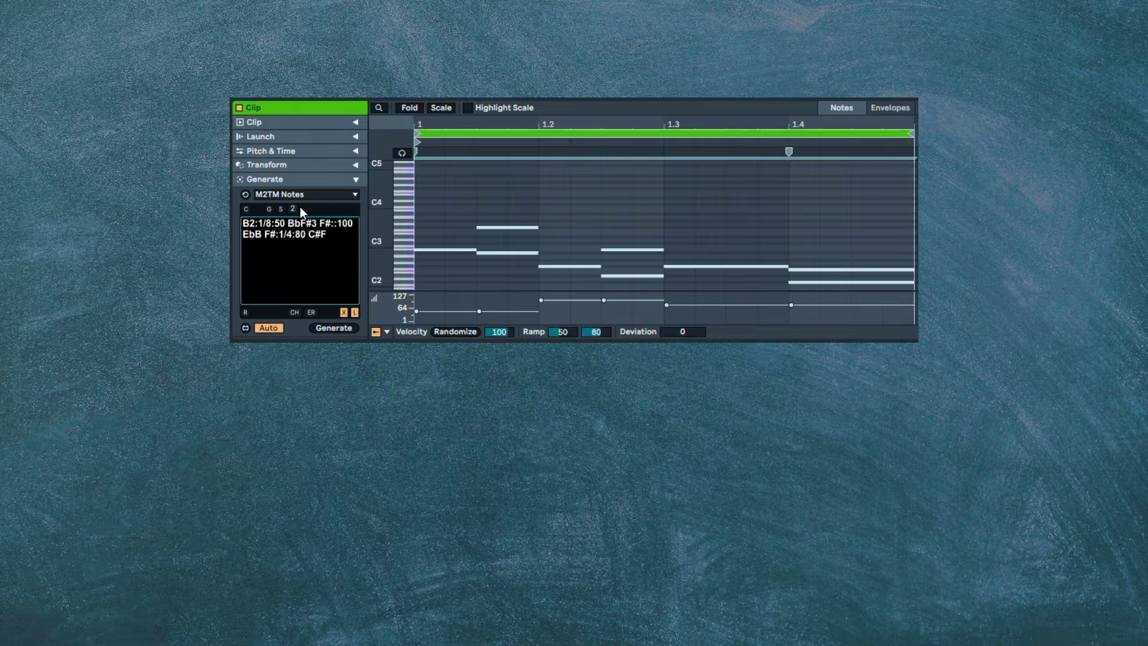
Step: Clear the notes, switch to chord mode, enter 'C:1/4 A7 Dm G7', and play
{"action": "left_click_drag", "start_coordinate": [329, 244], "coordinate": [270, 224]}
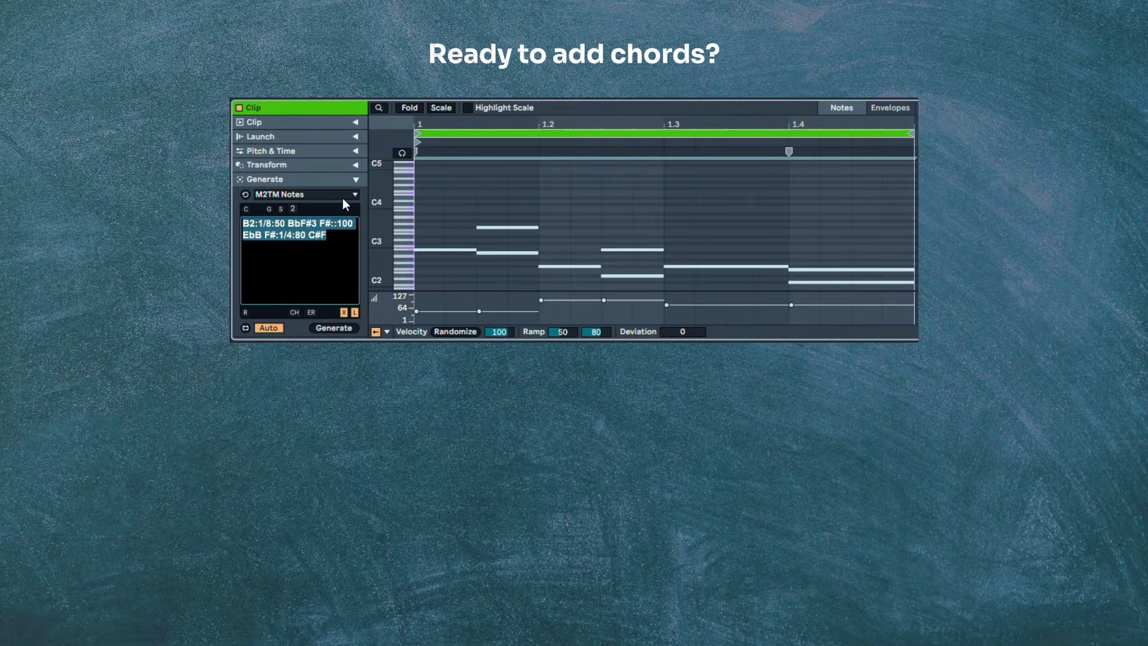
{"action": "key", "text": "BackSpace"}
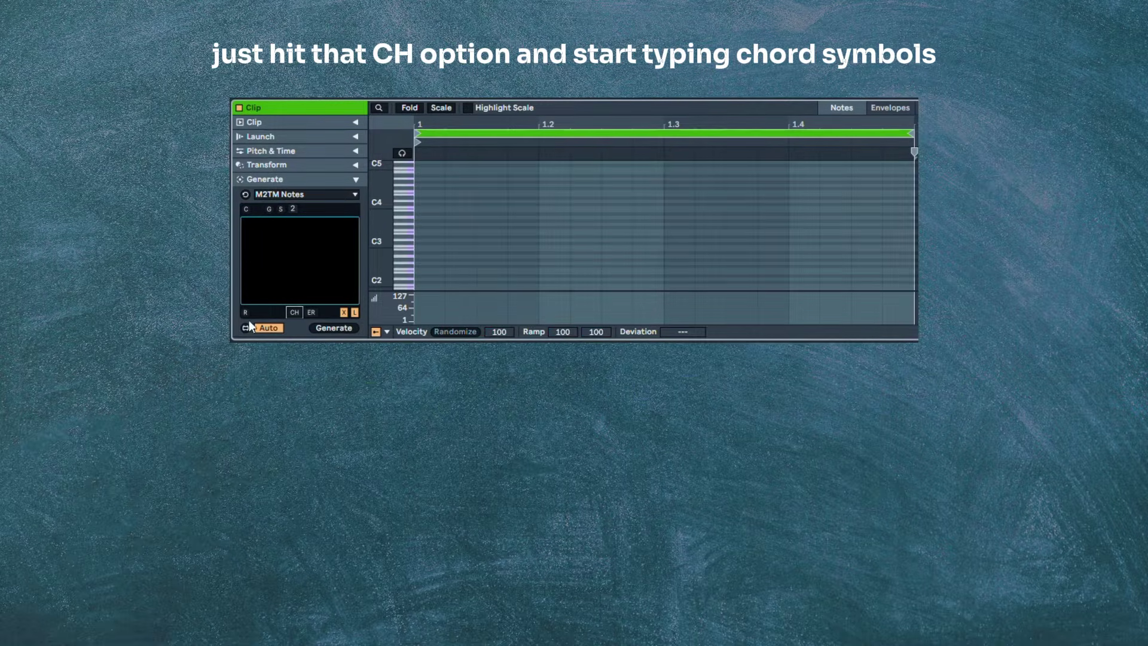
{"action": "left_click", "coordinate": [290, 313]}
{"action": "type", "text": "C:1/4 A7 Dm G7"}
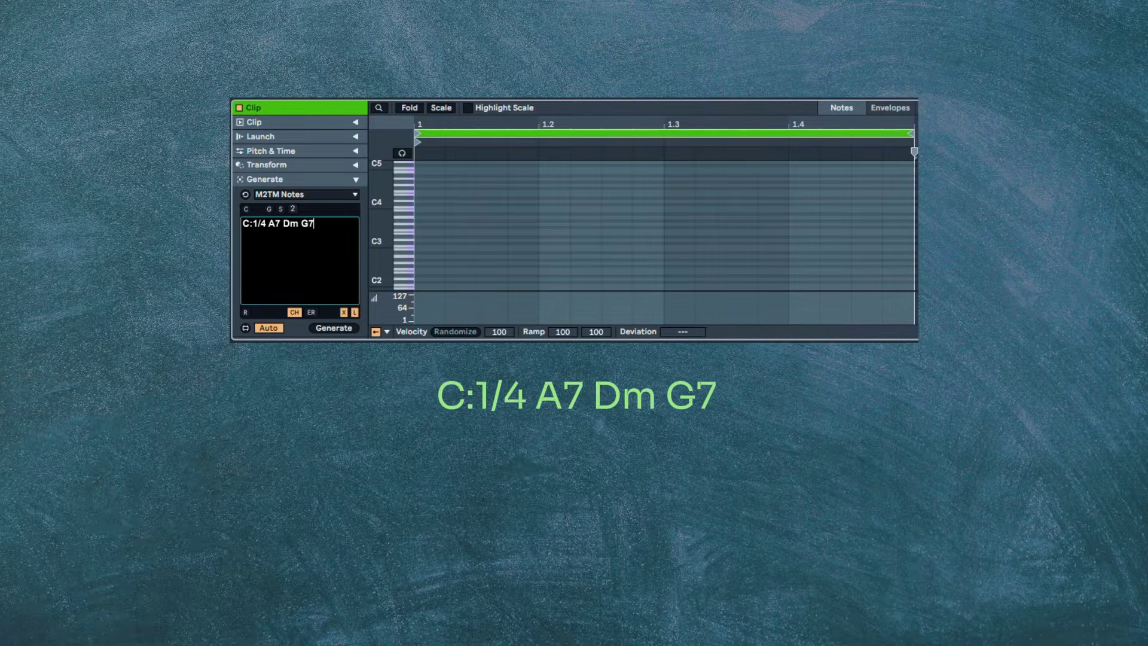
{"action": "key", "text": "Return"}
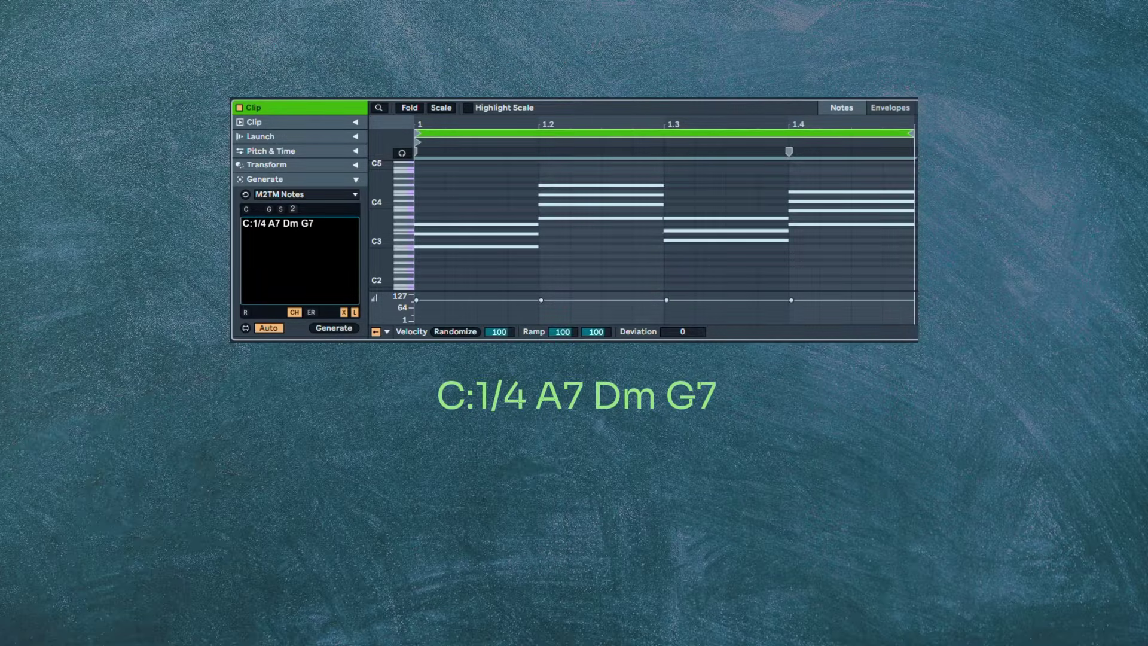
{"action": "key", "text": "space"}
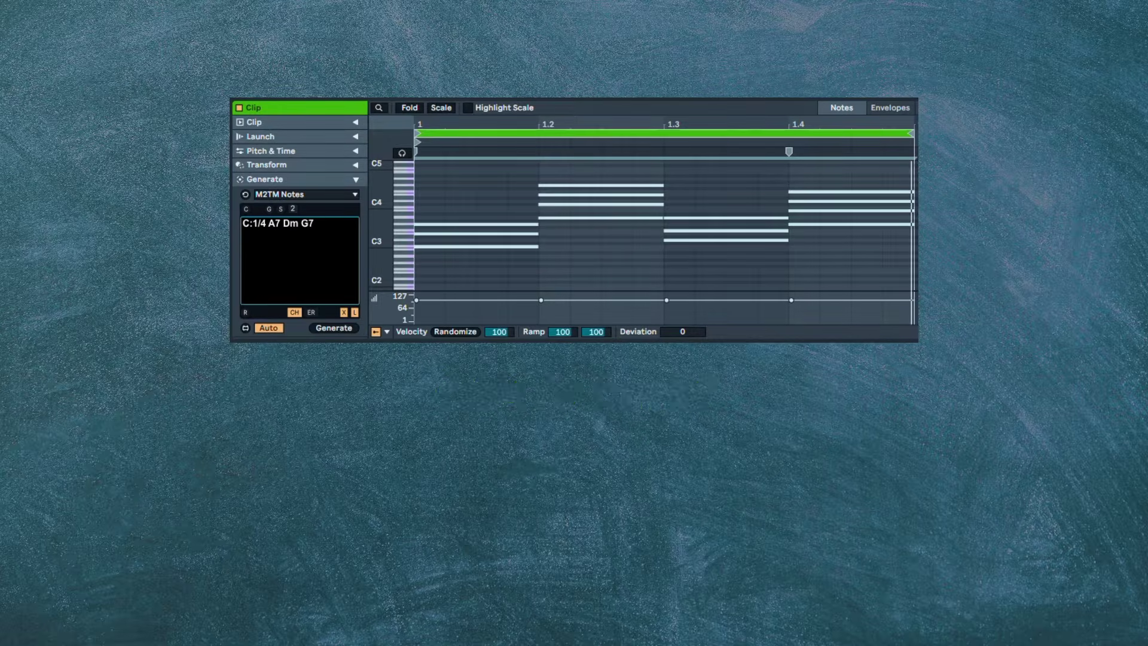
Step: Rewrite the chord text as 'Cmaj7:1/4 A7/9 Dm9 Gmin7'
{"action": "left_click", "coordinate": [253, 257]}
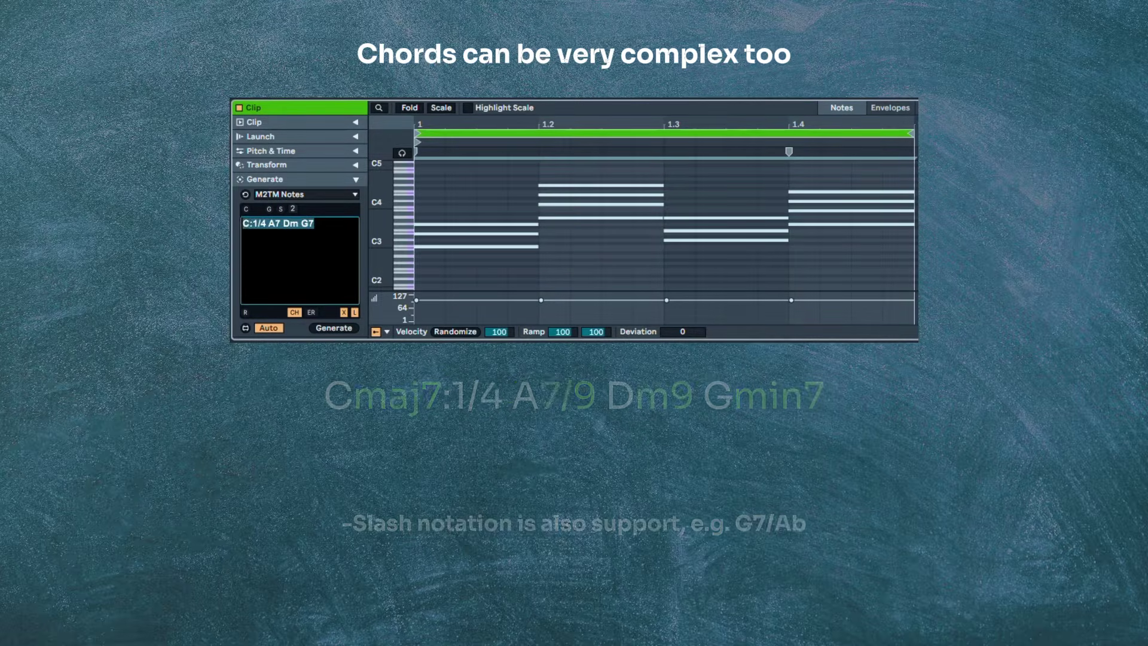
{"action": "type", "text": "Cmaj7:1/4 A7/9 Dm9 Gmin7"}
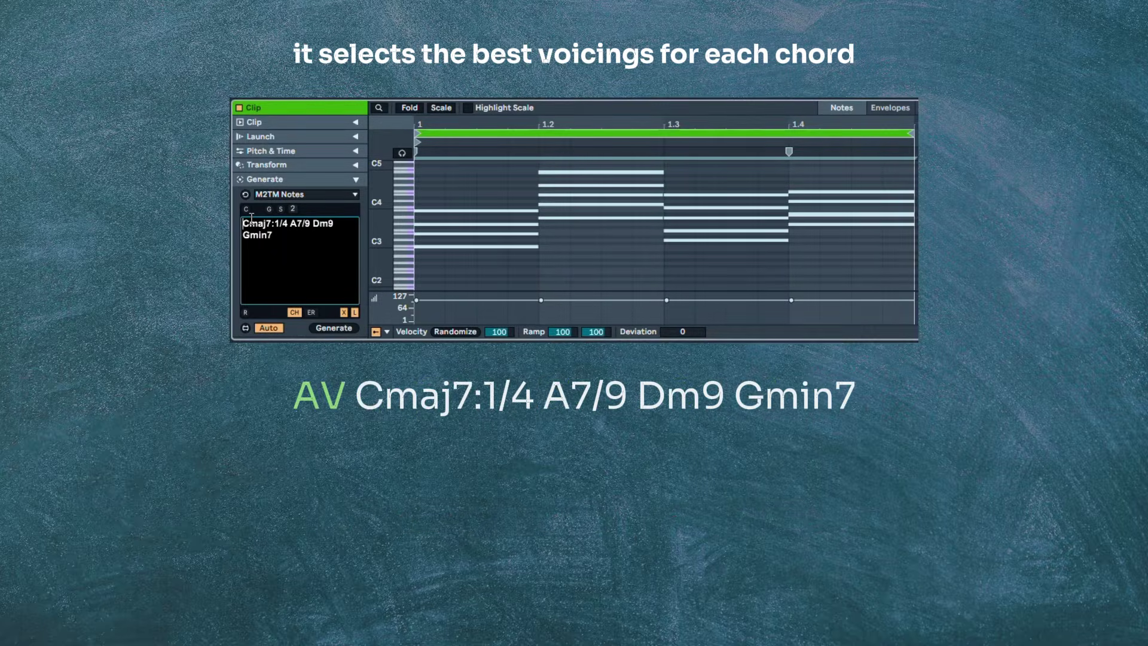
{"action": "type", "text": "AV"}
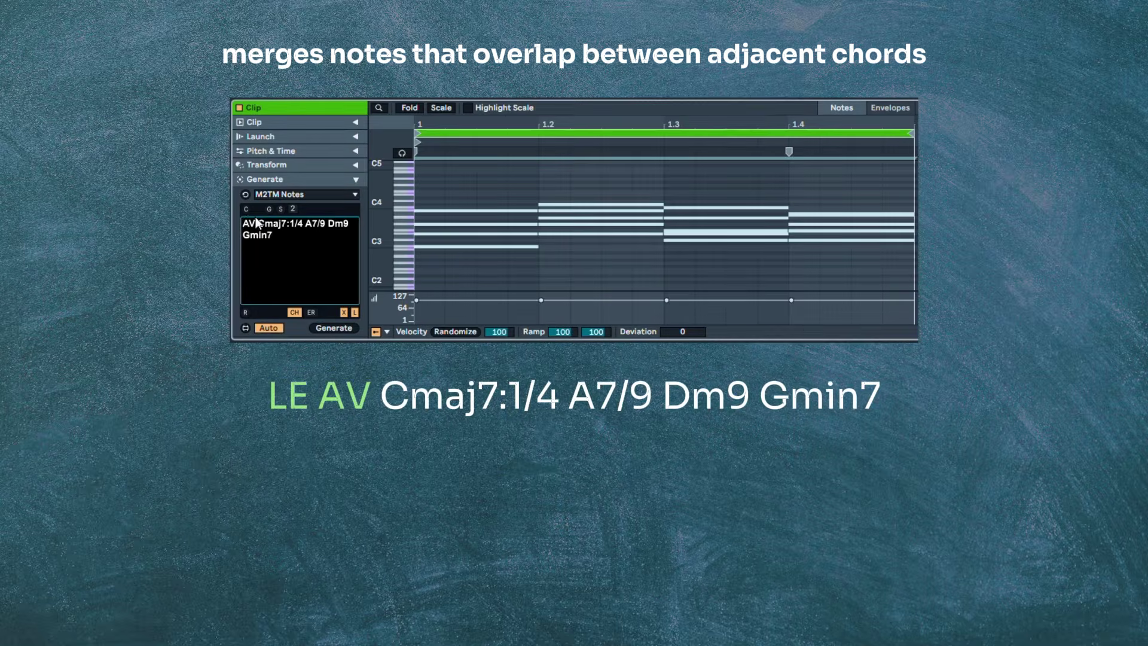
{"action": "type", "text": "LE"}
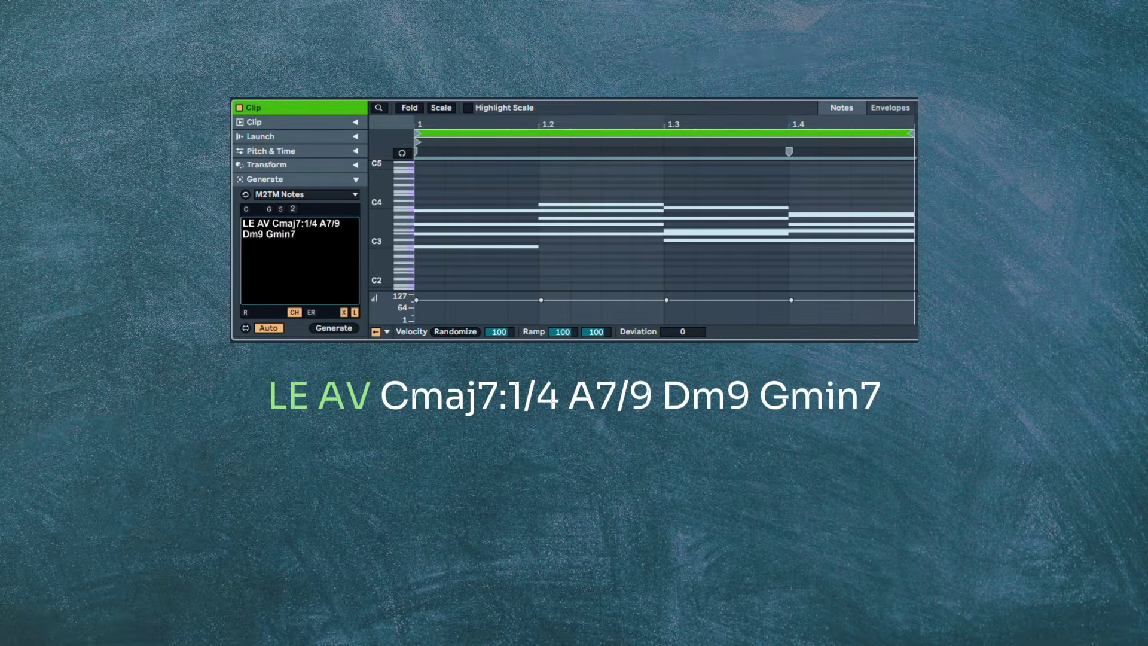
Step: Play the clip generated from 'LE AV Cmaj7:1/4 A7/9 Dm9 Gmin7'
{"action": "key", "text": "space"}
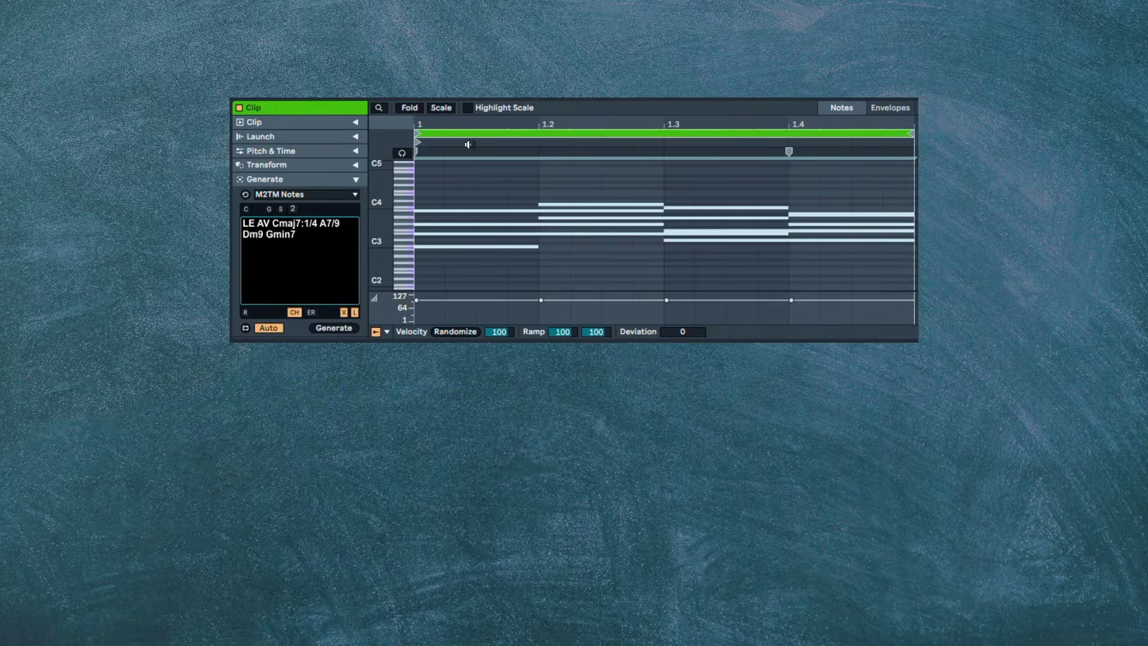
Step: Delete the LE prefix so AR_UPDN can precede the AV-voiced chords
{"action": "left_click_drag", "start_coordinate": [258, 227], "coordinate": [230, 227]}
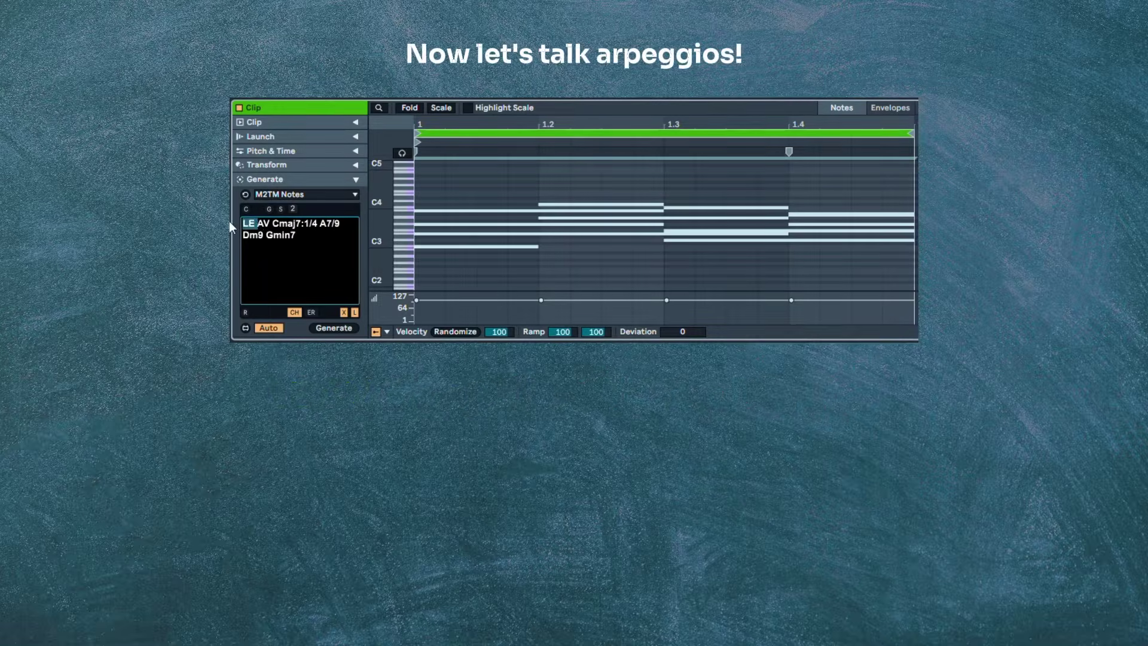
{"action": "key", "text": "BackSpace"}
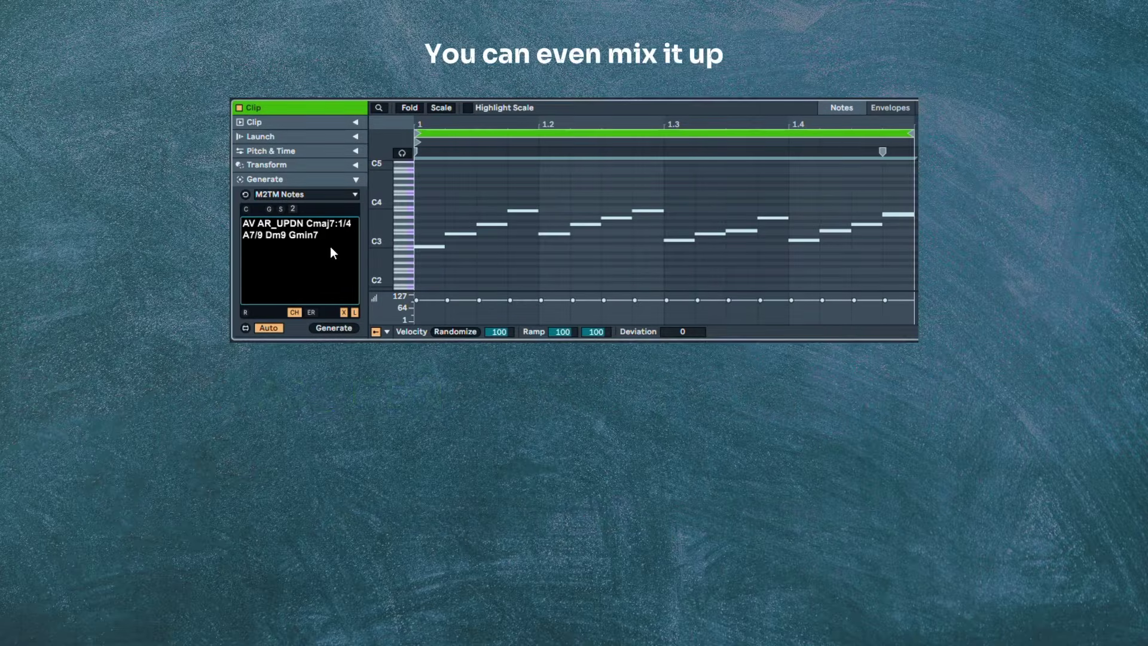
Step: Replace the chord text with per-chord PINKY_UP, UPDN, RANDOM::1.5 and CONVERGE arpeggios
{"action": "left_click_drag", "start_coordinate": [332, 241], "coordinate": [315, 200]}
{"action": "type", "text": "AV AR_PINKY_UP Cmaj7:1/4 AR_UPDN A7/9 AR_RANDOM::1.5 Dm9 AR_CONVERGE Gmin7"}
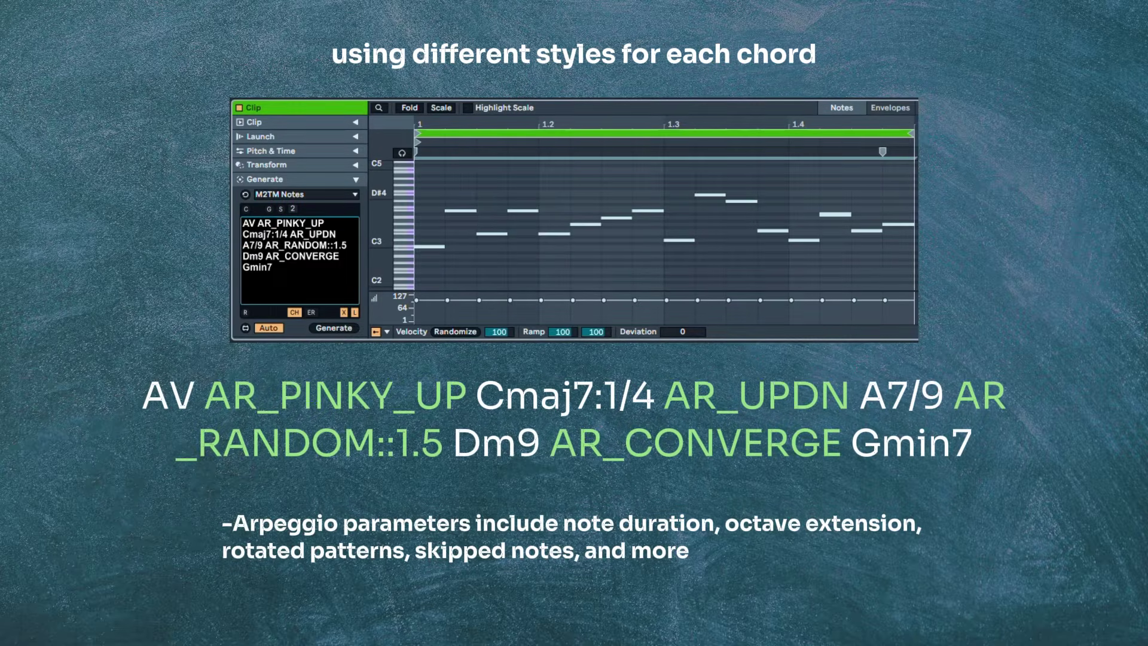